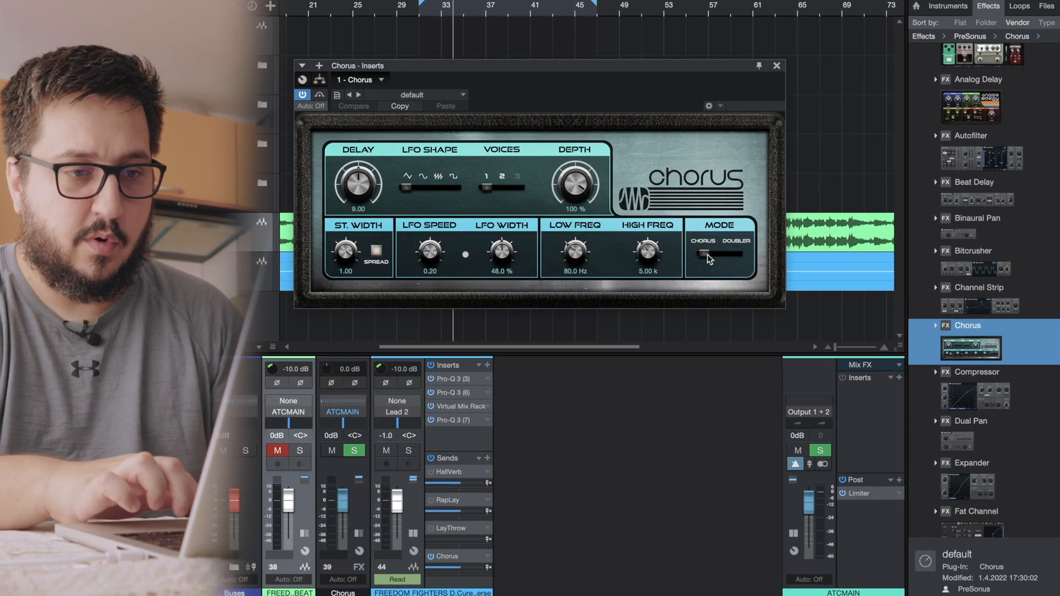
Close the Chorus plug-in window and play the song from the start of the loop at bar 31.
click(777, 65)
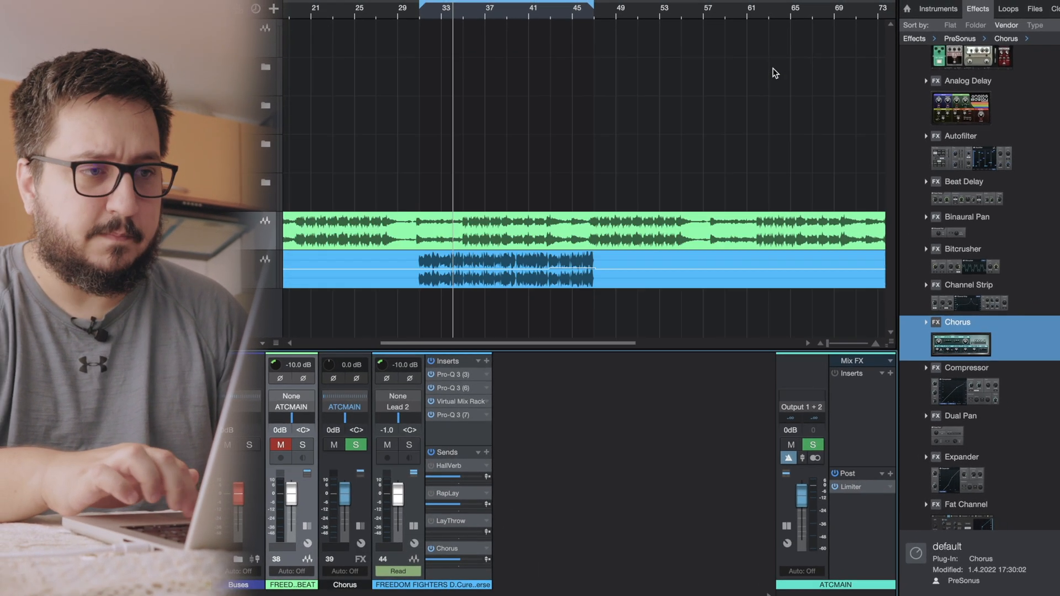
click(420, 14)
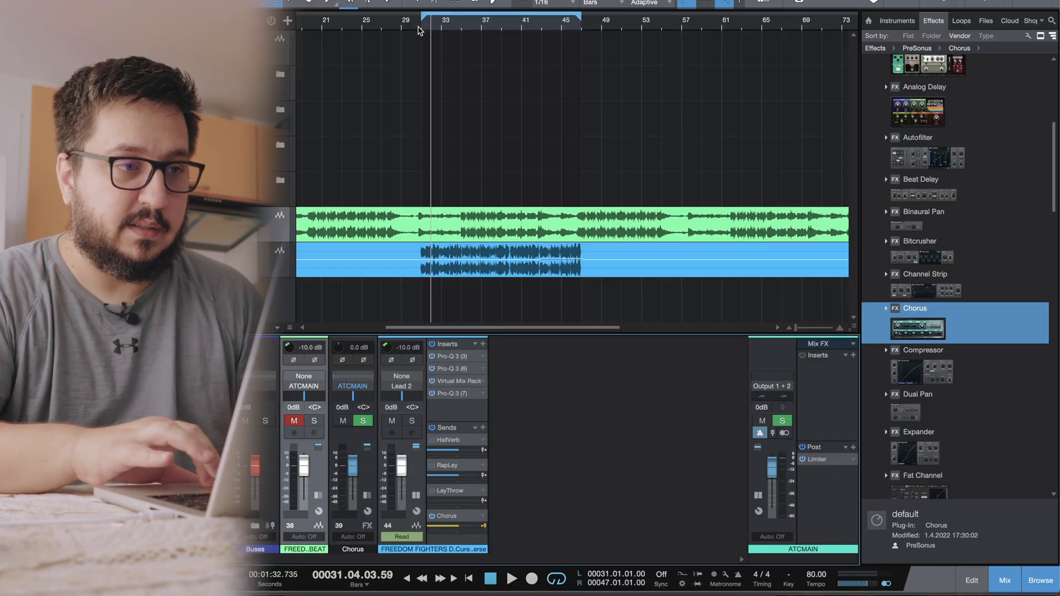
key(space)
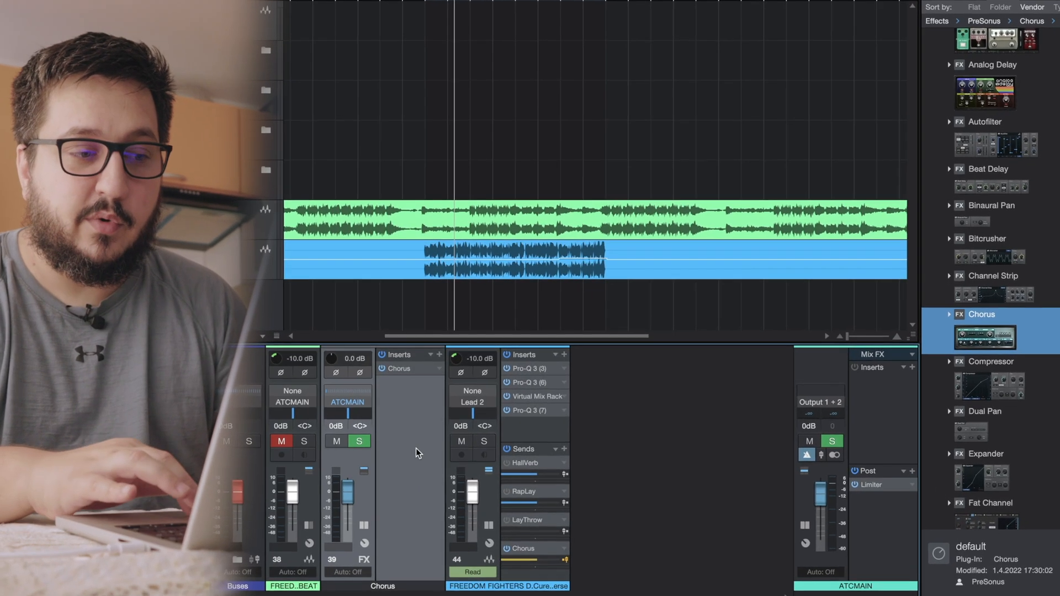
Add a Mixtool after Chorus on the Chorus channel's inserts and duplicate it directly below.
click(438, 355)
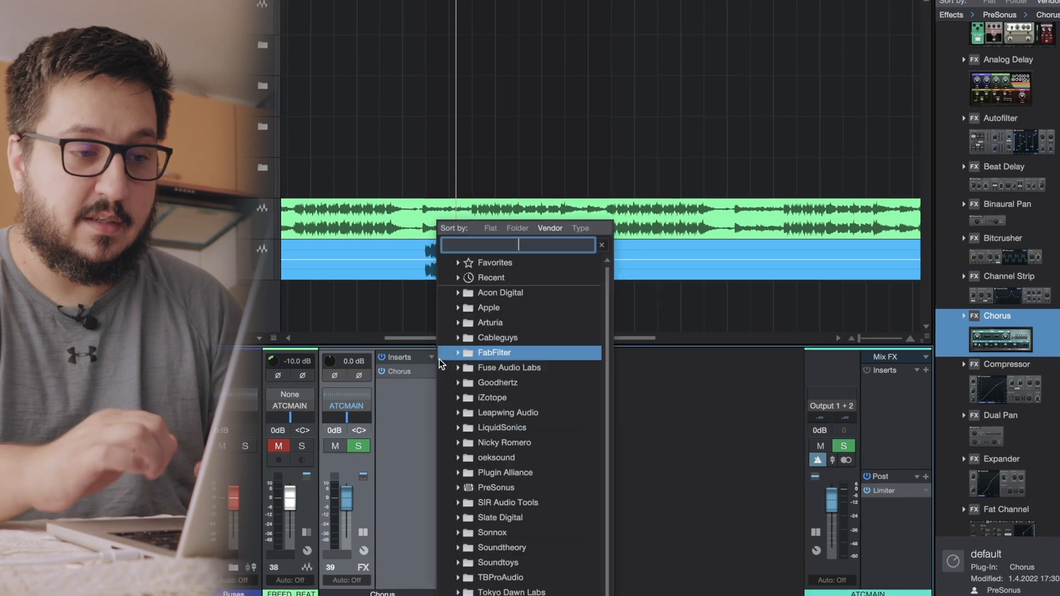
text(mixt)
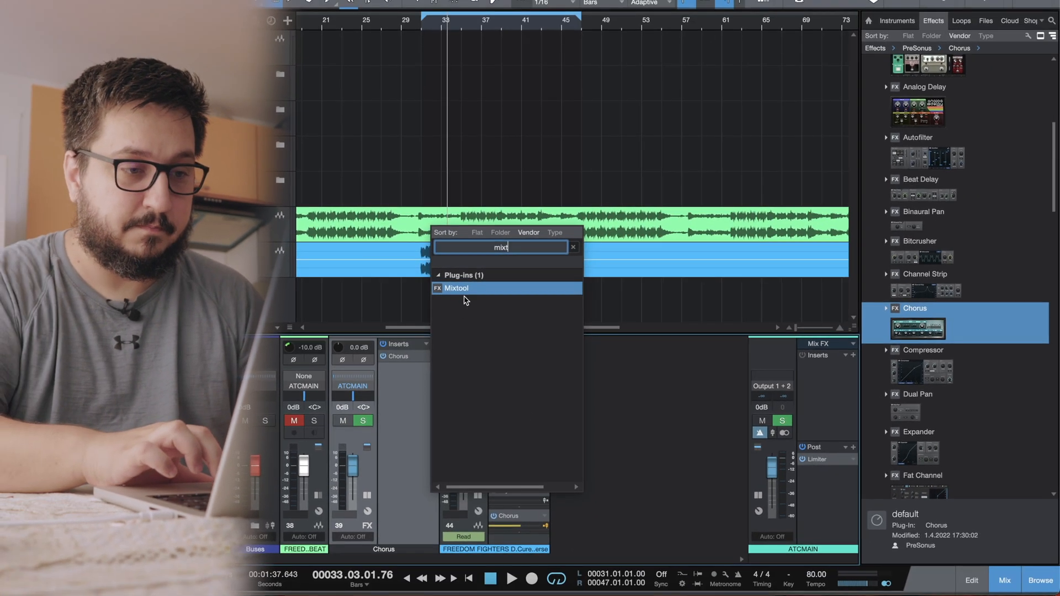
double_click(472, 292)
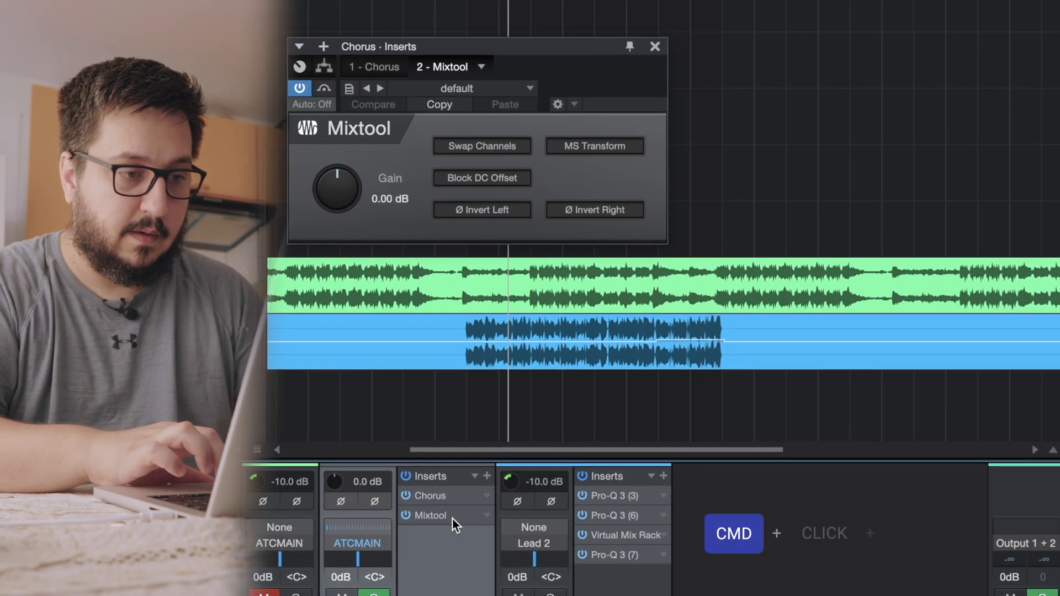
drag(412, 369, 410, 390)
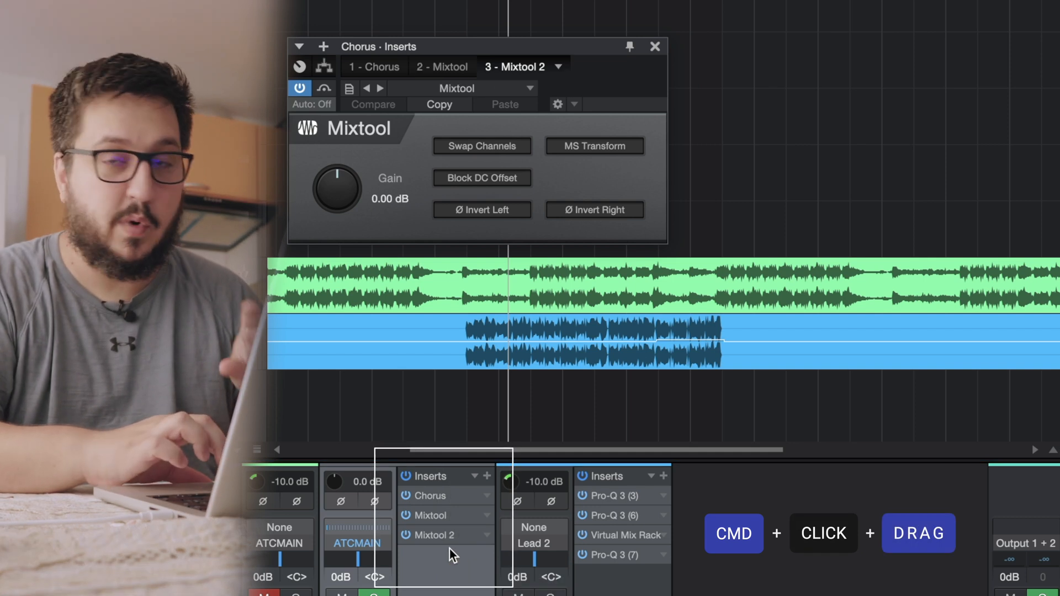
Enable MS Transform in both Mixtools on the Chorus channel.
click(445, 519)
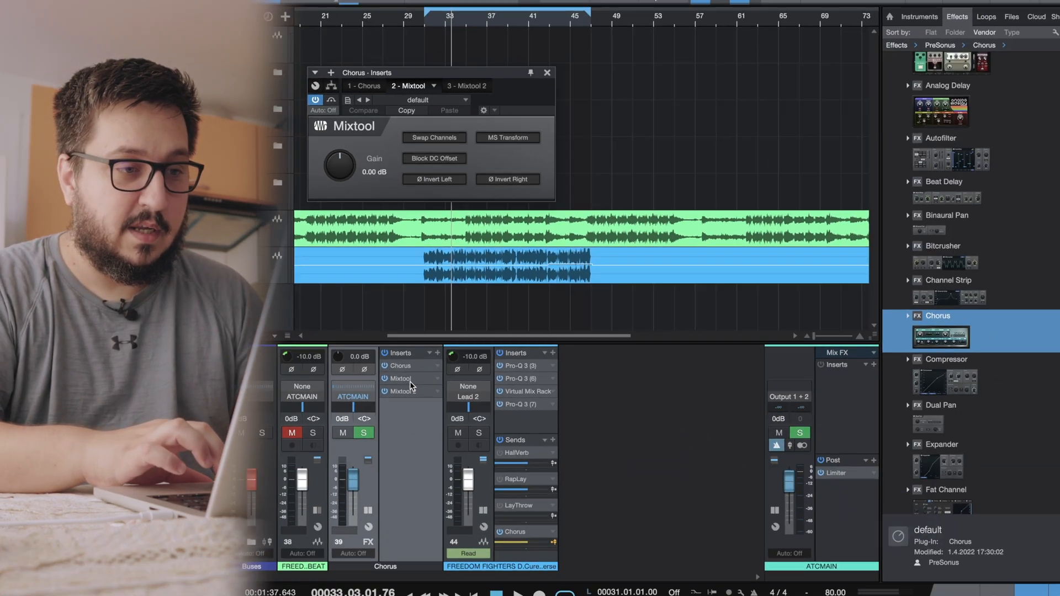
click(518, 139)
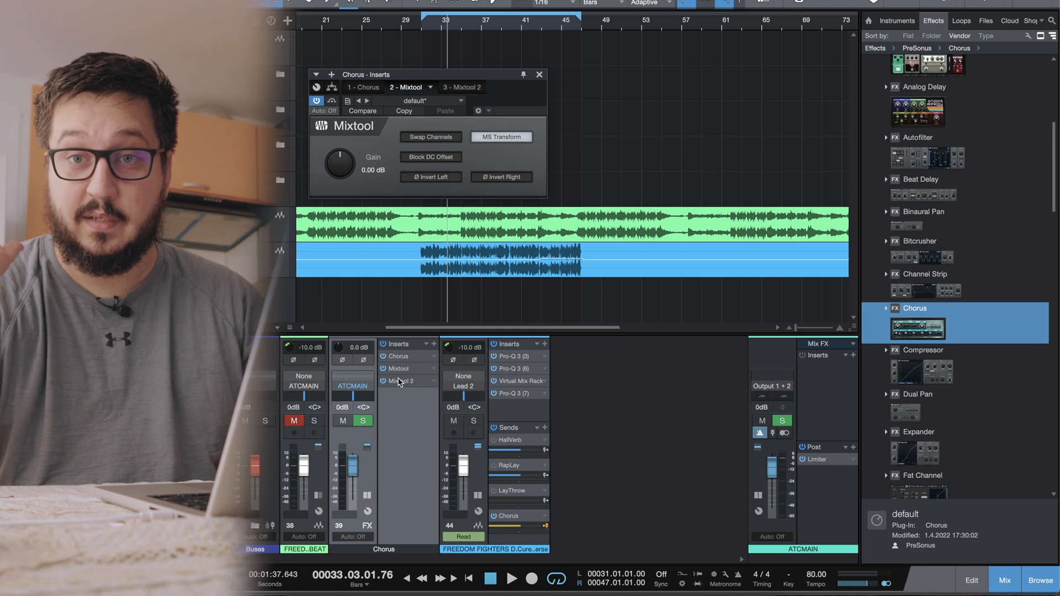
click(398, 381)
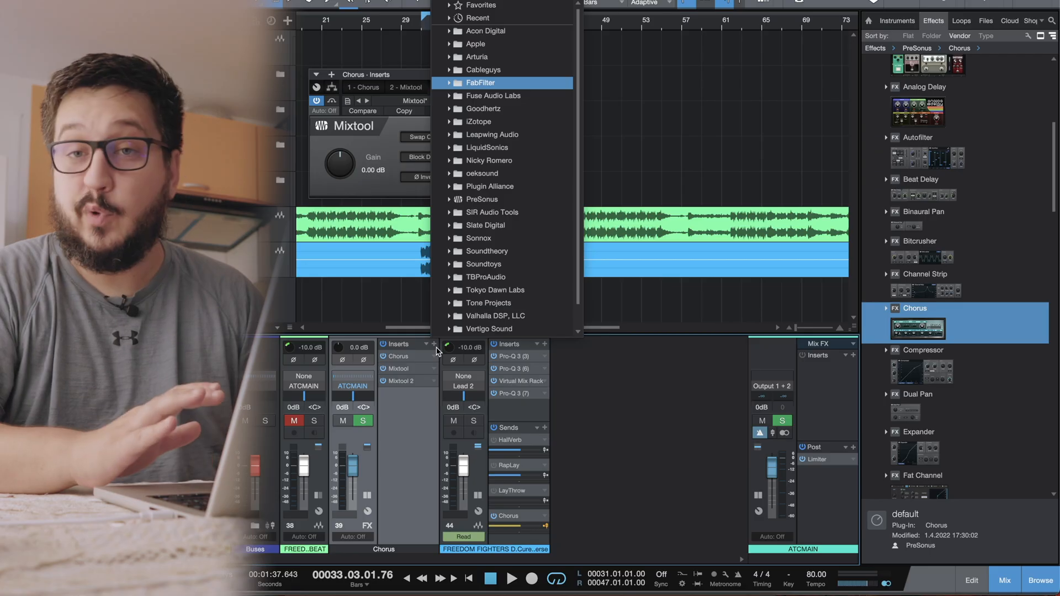
Add a Splitter to the Chorus channel's inserts and place it between the two Mixtools.
text(spl)
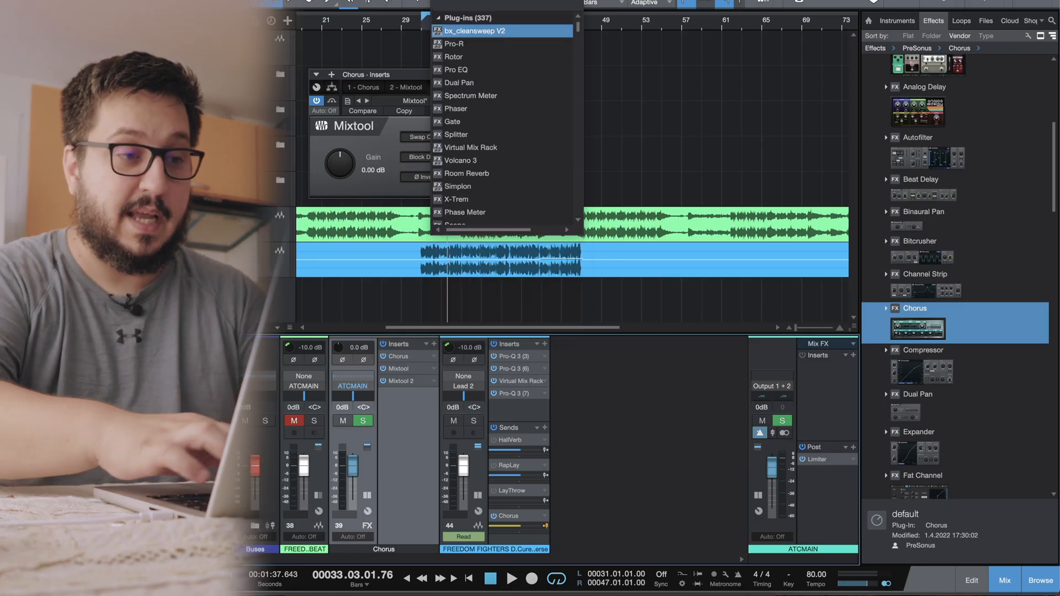
click(459, 31)
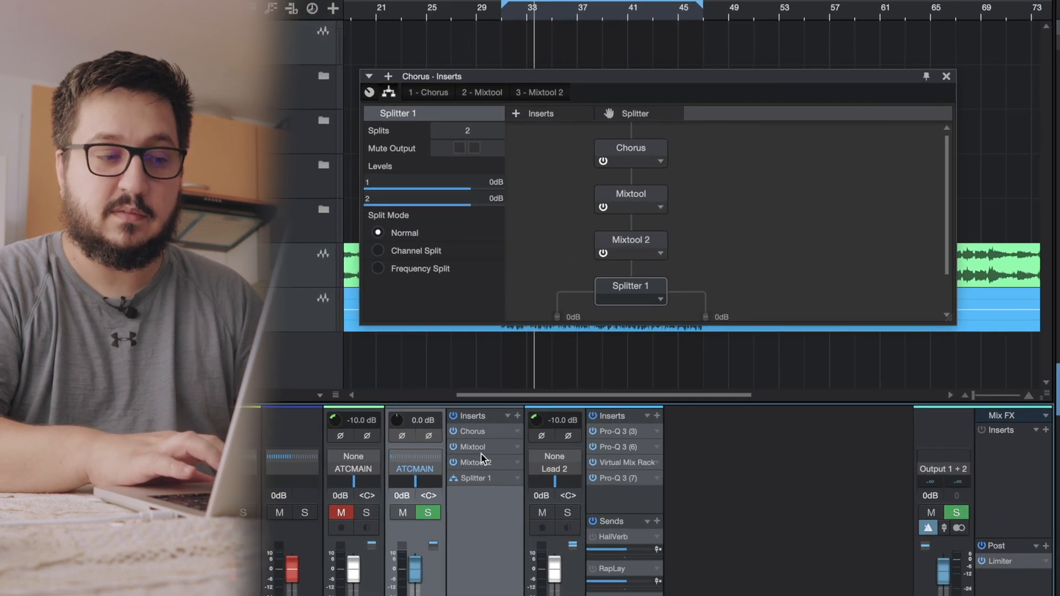
drag(482, 461, 476, 495)
drag(699, 81, 761, 74)
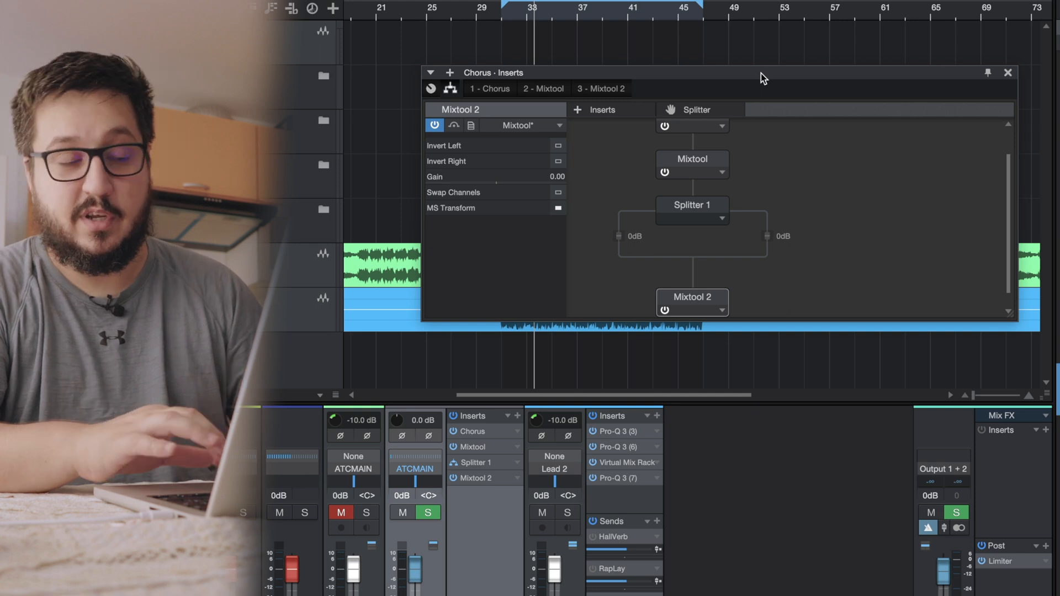
Set the Splitter between the two Mixtools to Channel Split mode.
click(699, 158)
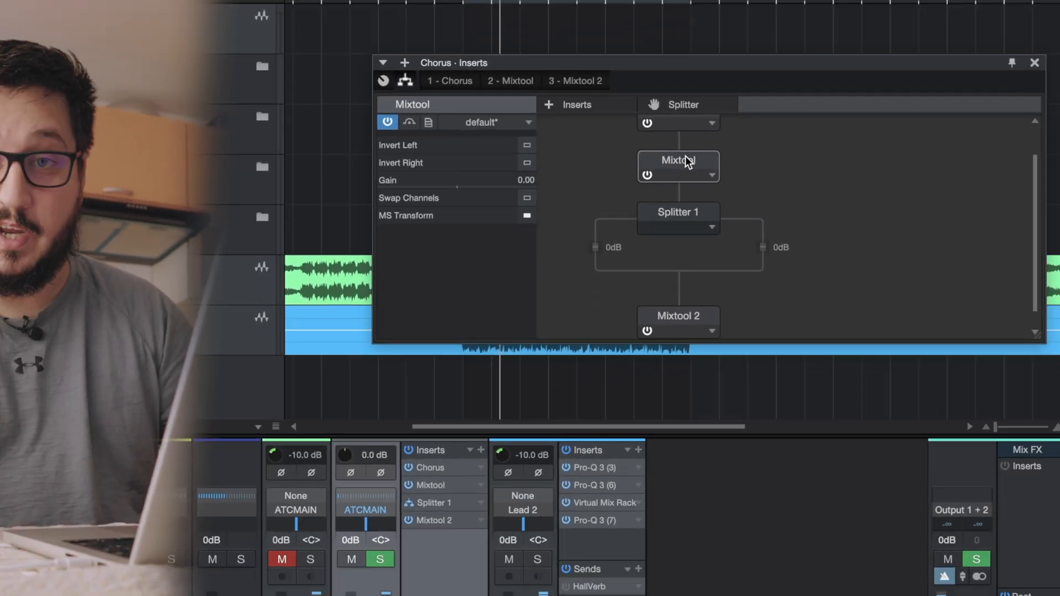
click(577, 265)
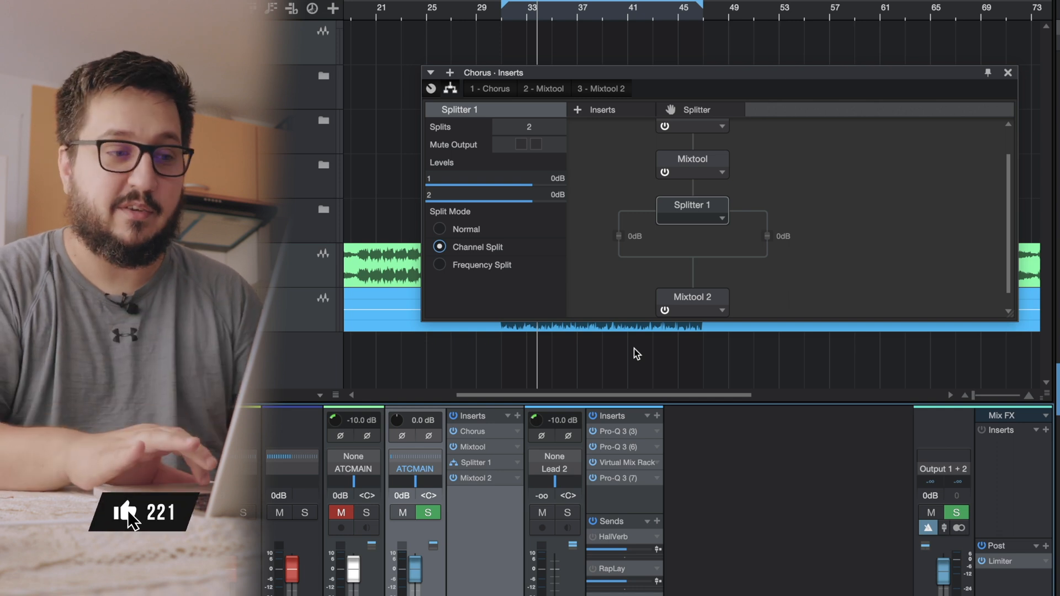
Audition the mid/side split by toggling the mute of the Splitter's first output and trying its level.
click(521, 145)
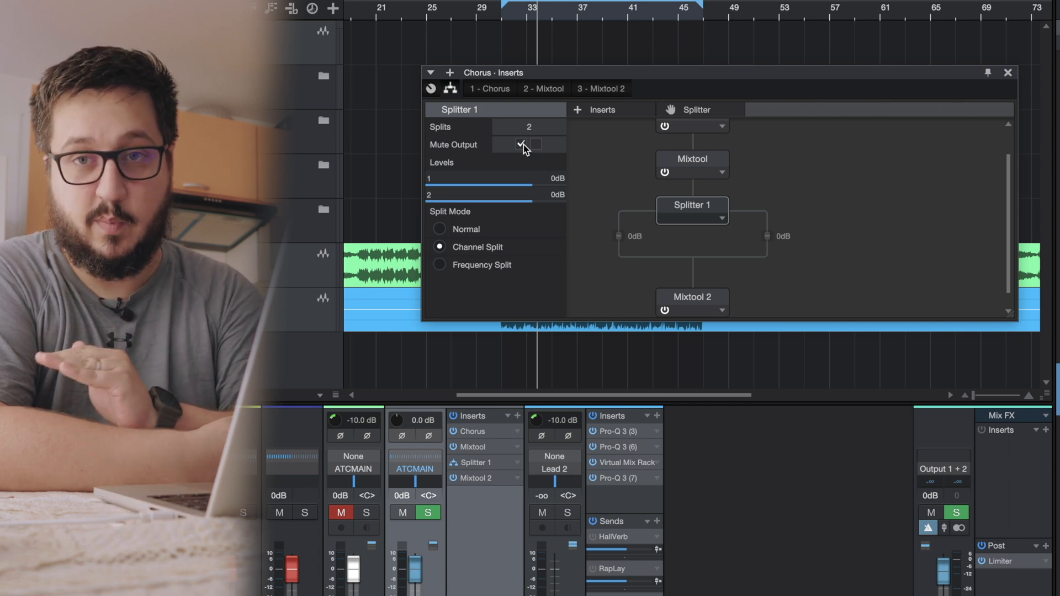
click(522, 145)
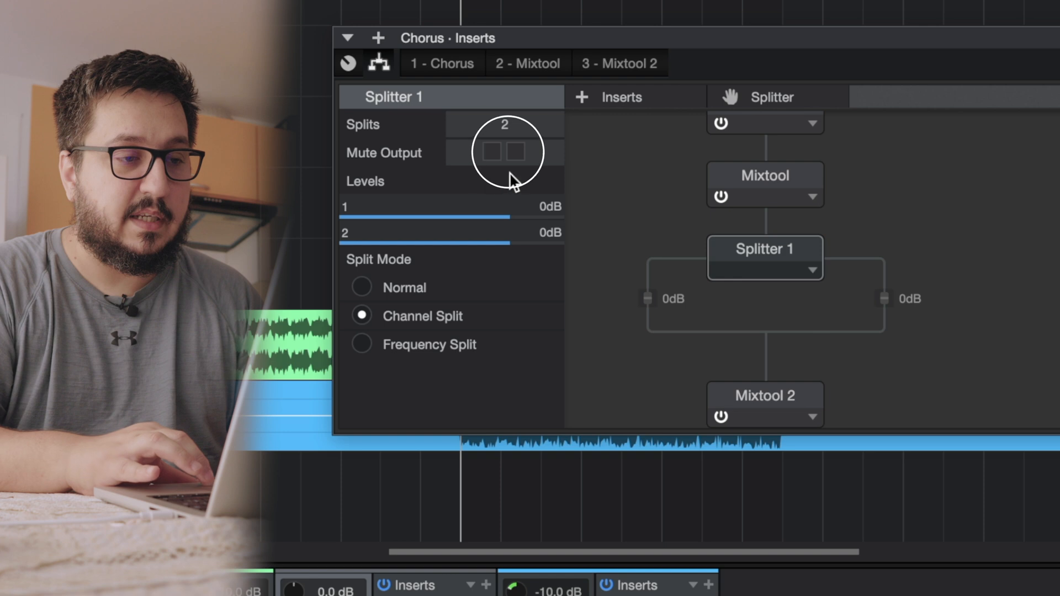
click(490, 156)
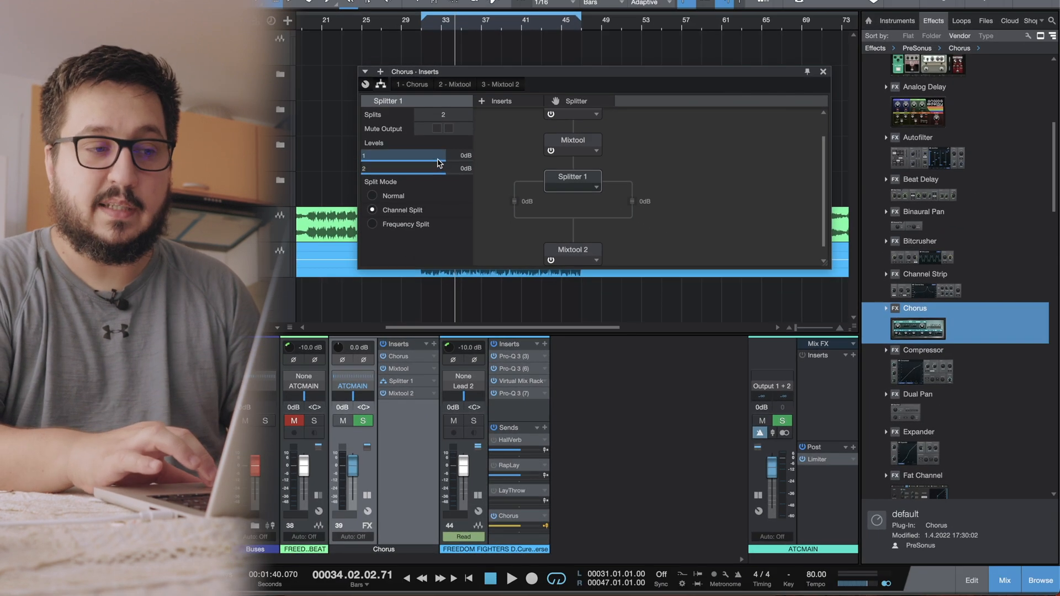
mouse_move(438, 163)
mouse_down()
mouse_move(386, 162)
mouse_move(433, 162)
mouse_up()
Insert Room Reverb on the Chorus channel, between the bypassed Chorus and the first Mixtool.
click(433, 344)
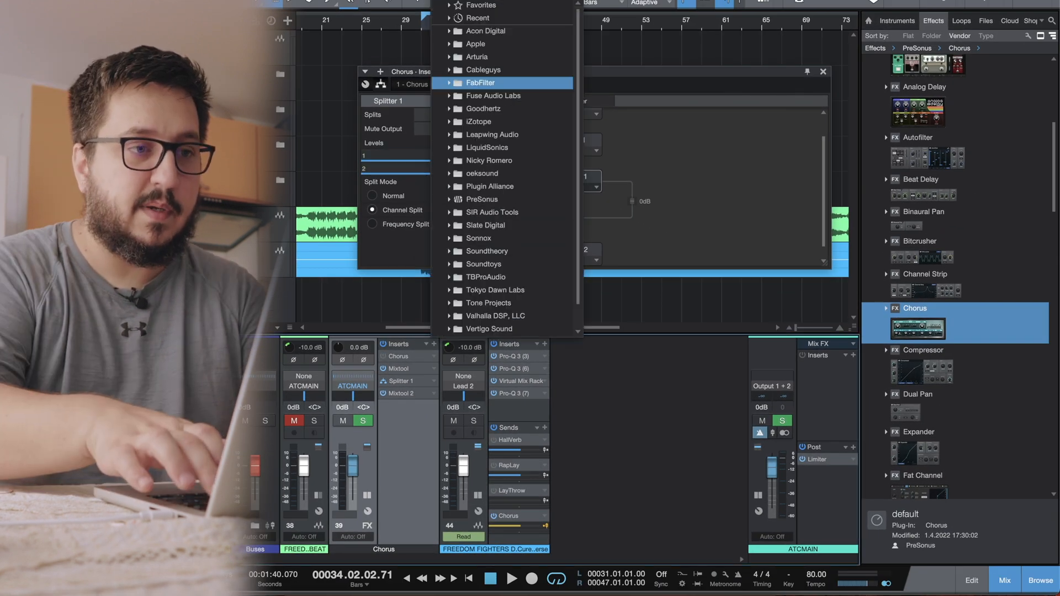
text(rev)
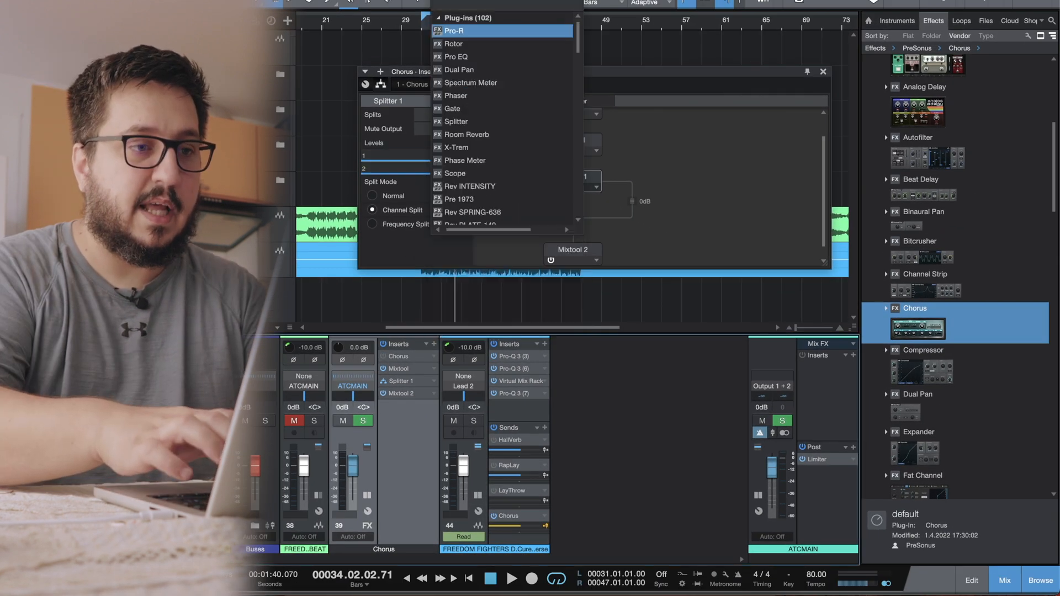
key(Down)
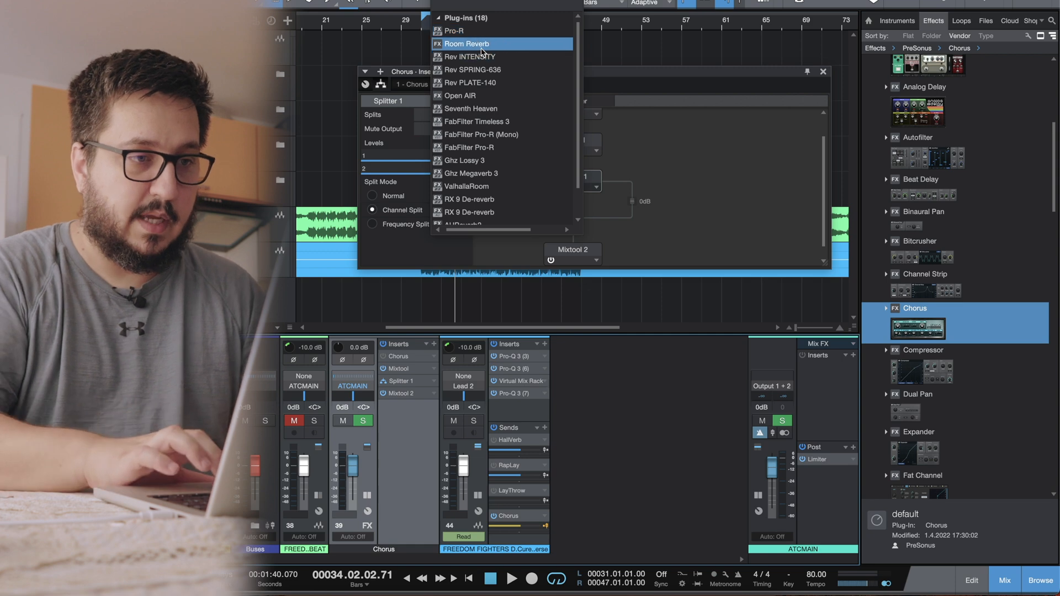
key(Return)
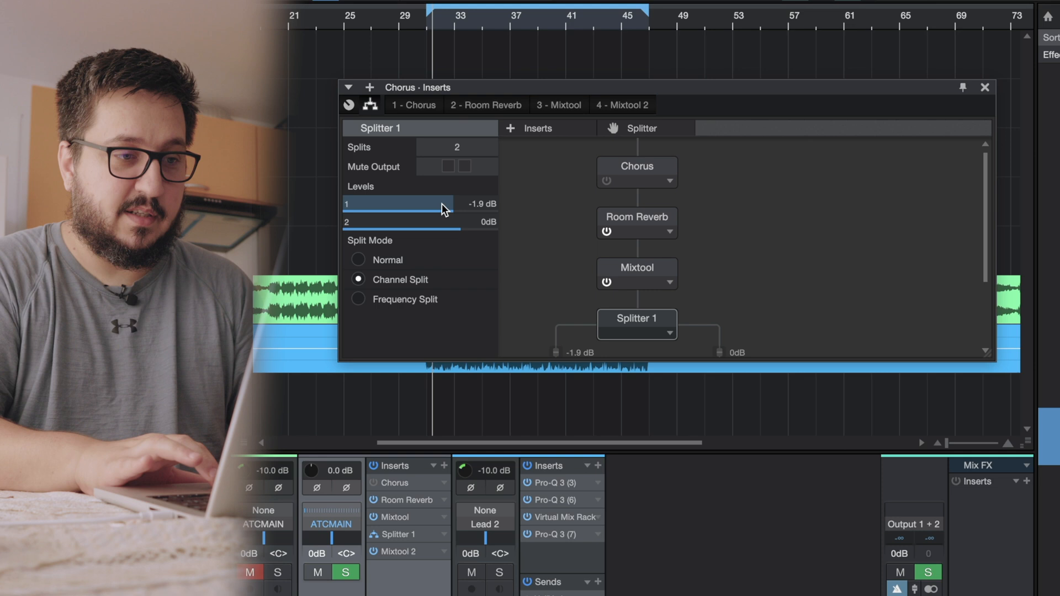
Lower the level of the Splitter's first output to -36.0 dB.
drag(441, 203, 384, 210)
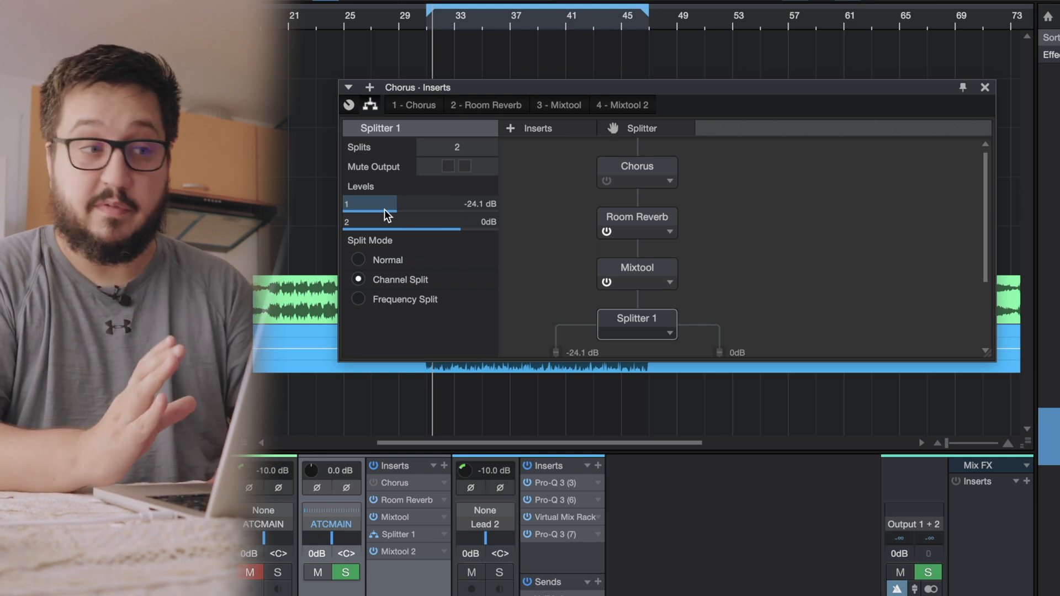
mouse_move(384, 210)
mouse_down()
mouse_move(320, 210)
mouse_move(511, 204)
mouse_move(388, 218)
mouse_up()
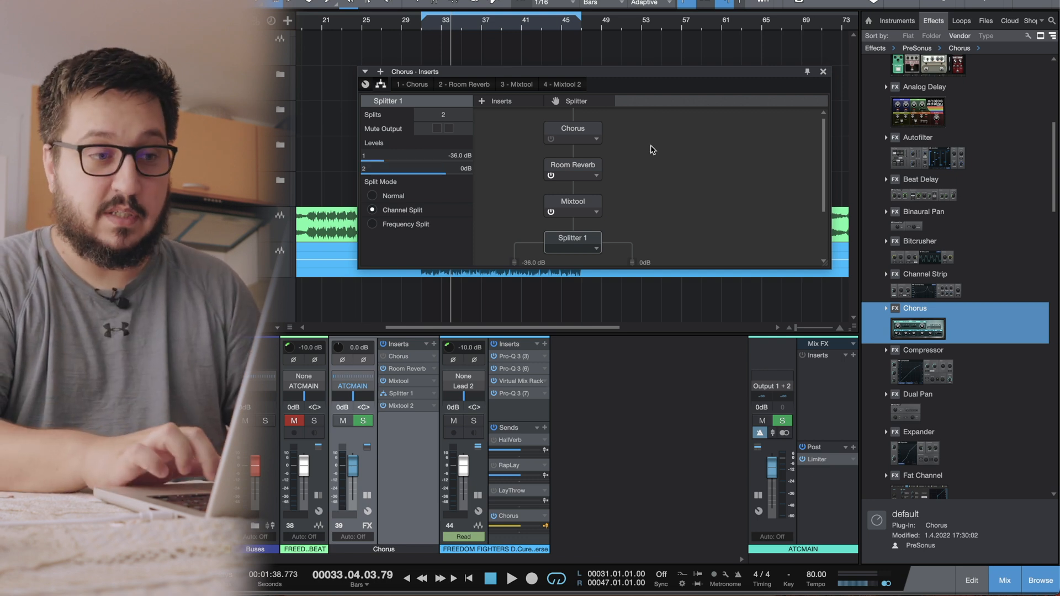
Add a Pro EQ from the PreSonus effects to the Splitter's first branch.
scroll(714, 165, down, 2)
scroll(714, 166, down, 1)
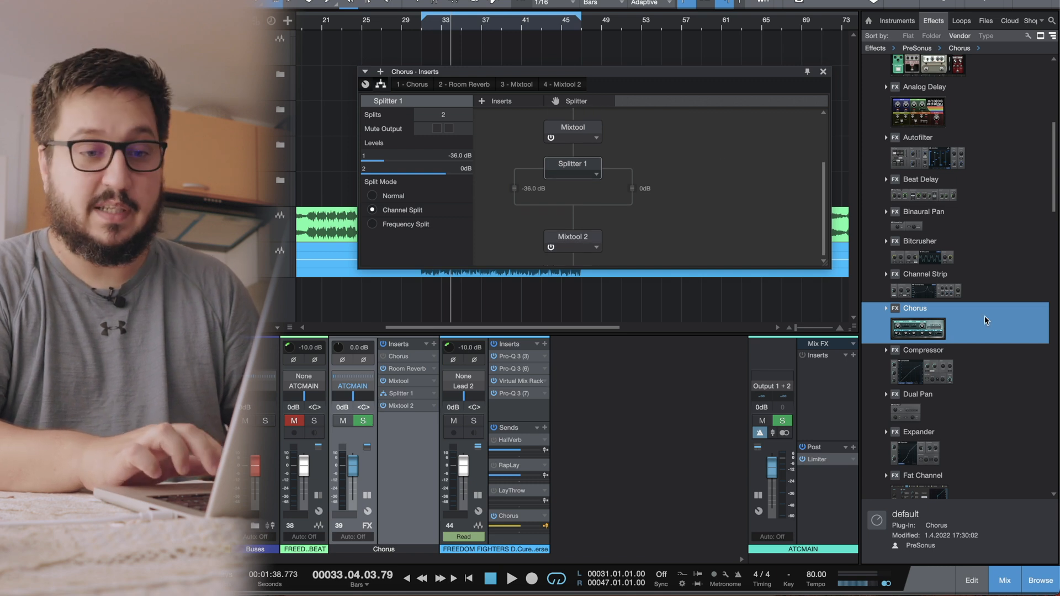
scroll(986, 320, down, 10)
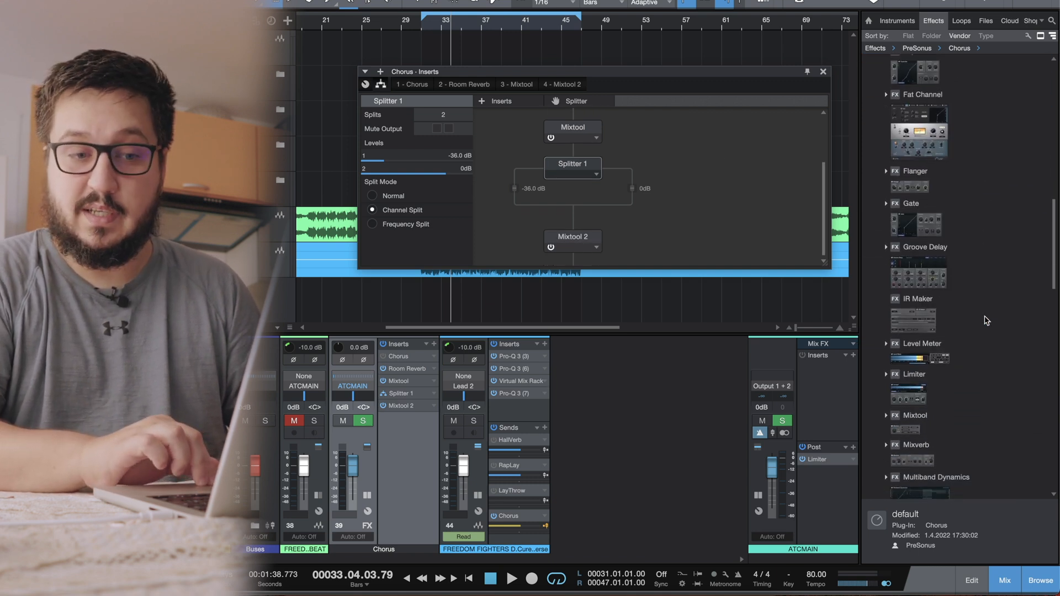
scroll(986, 321, down, 10)
scroll(986, 320, down, 5)
drag(922, 337, 699, 283)
Cut the first branch's Pro EQ by about 8 dB at 224 Hz (LF) and 504 Hz (LMF) during playback, and close it.
drag(561, 202, 575, 219)
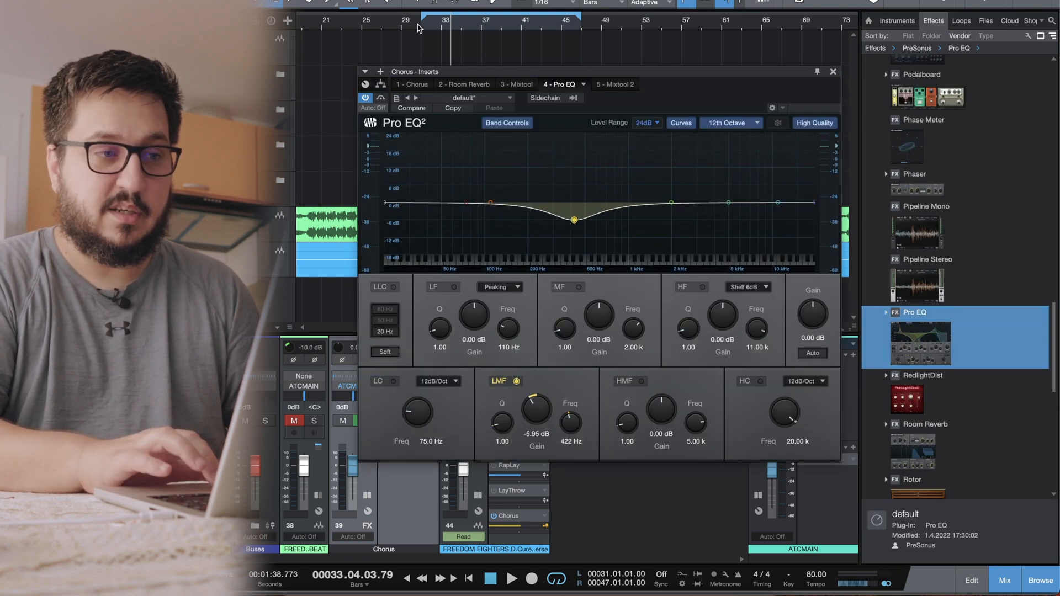
key(space)
drag(490, 203, 522, 163)
drag(536, 230, 587, 231)
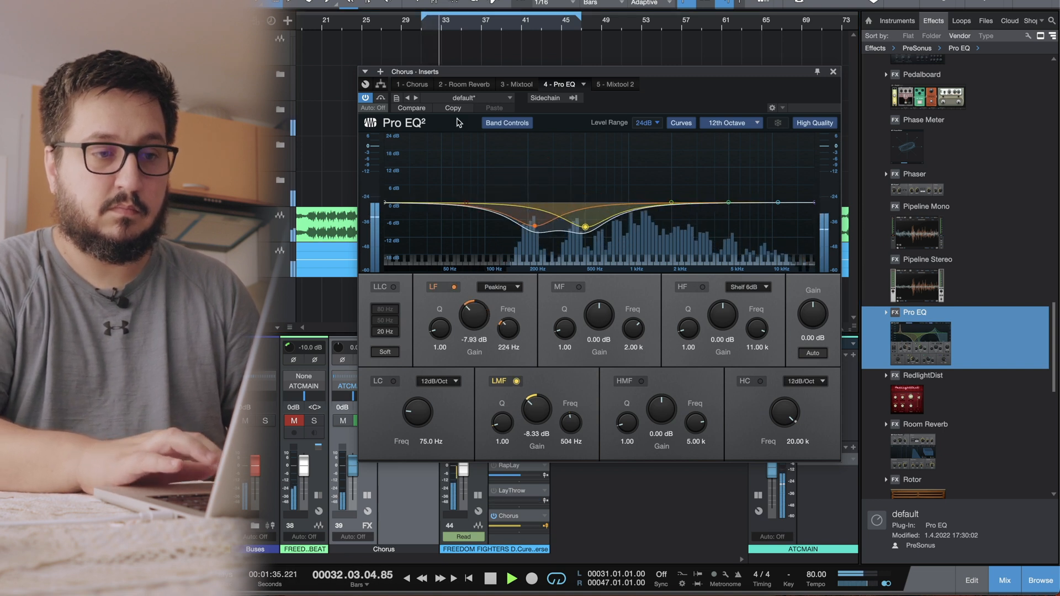
click(834, 72)
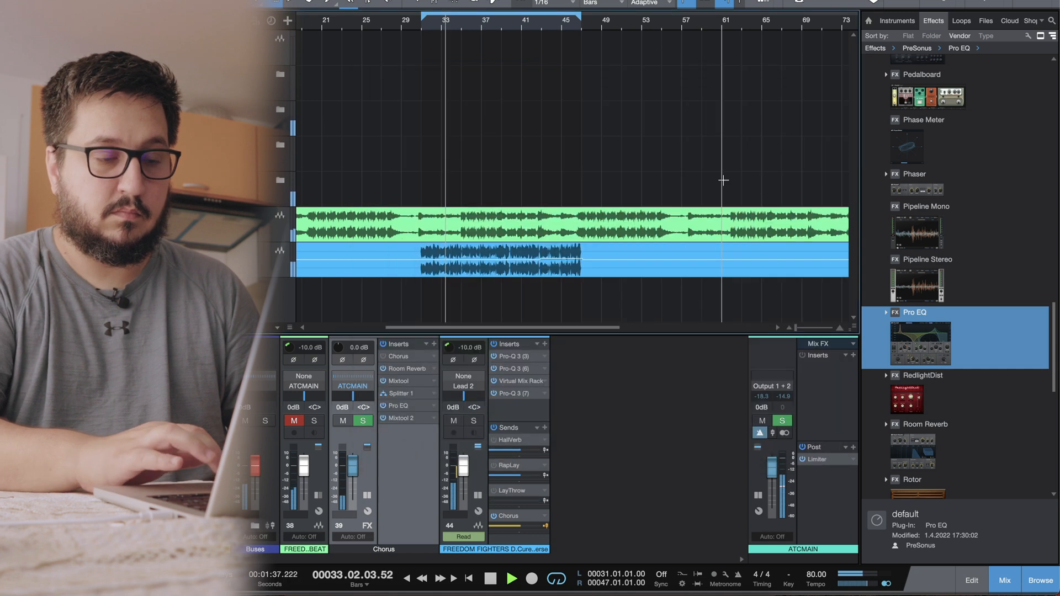
key(space)
Add a second Pro EQ to the Splitter's other branch and open it.
double_click(409, 393)
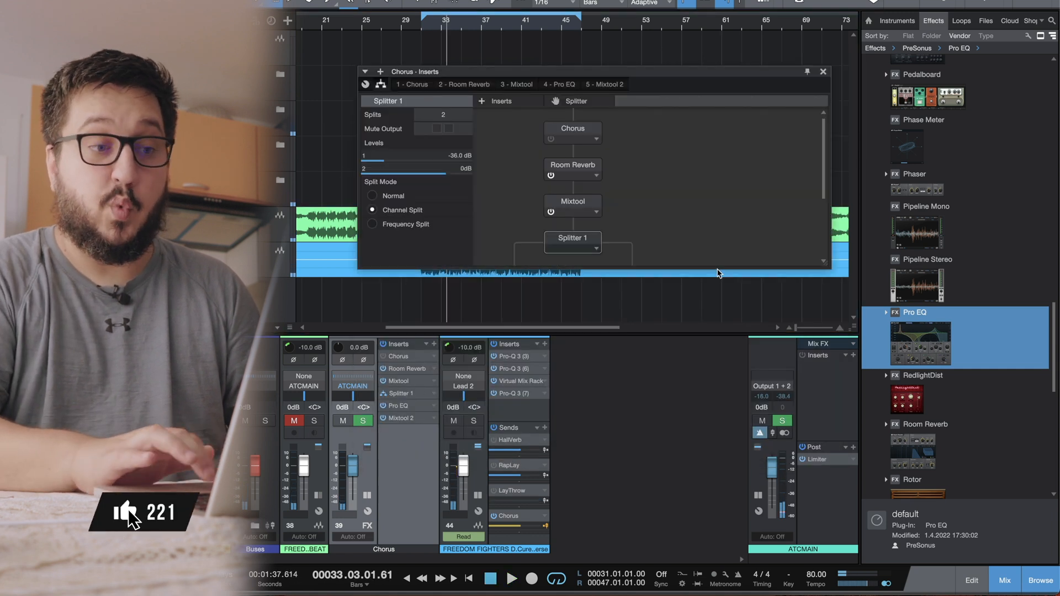
scroll(708, 215, down, 3)
drag(905, 340, 629, 211)
double_click(628, 185)
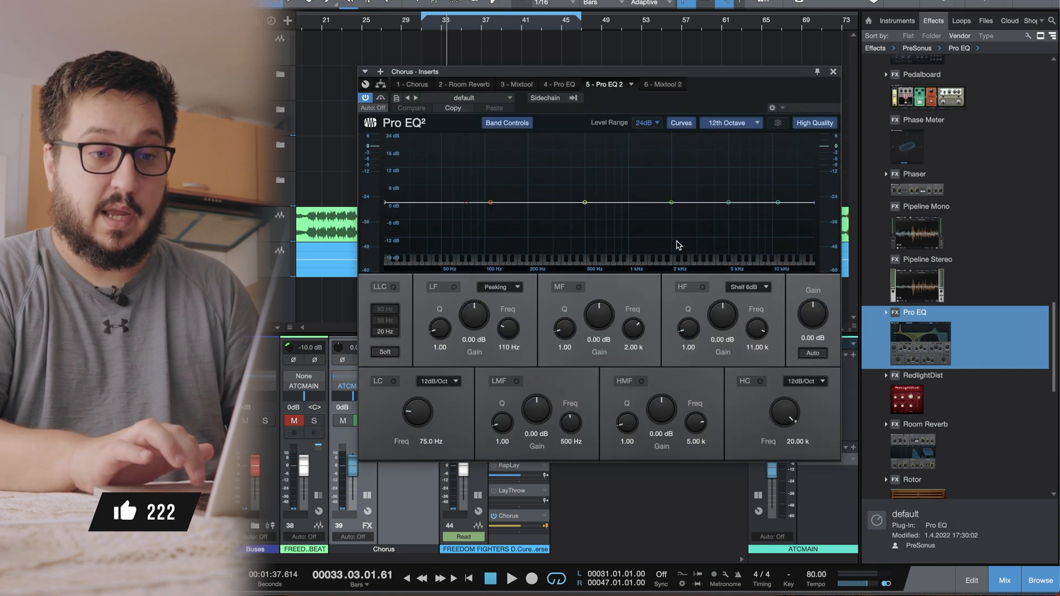
Boost the second Pro EQ's high shelf to 8.73 dB at 4.63 kHz, audition it, and close the EQ.
drag(776, 204, 724, 177)
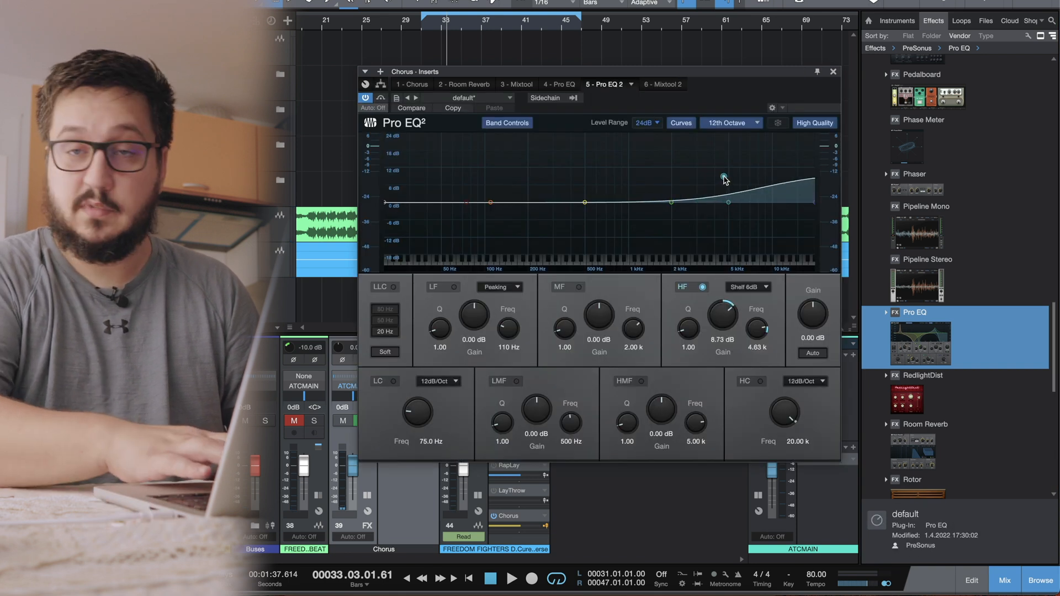
key(space)
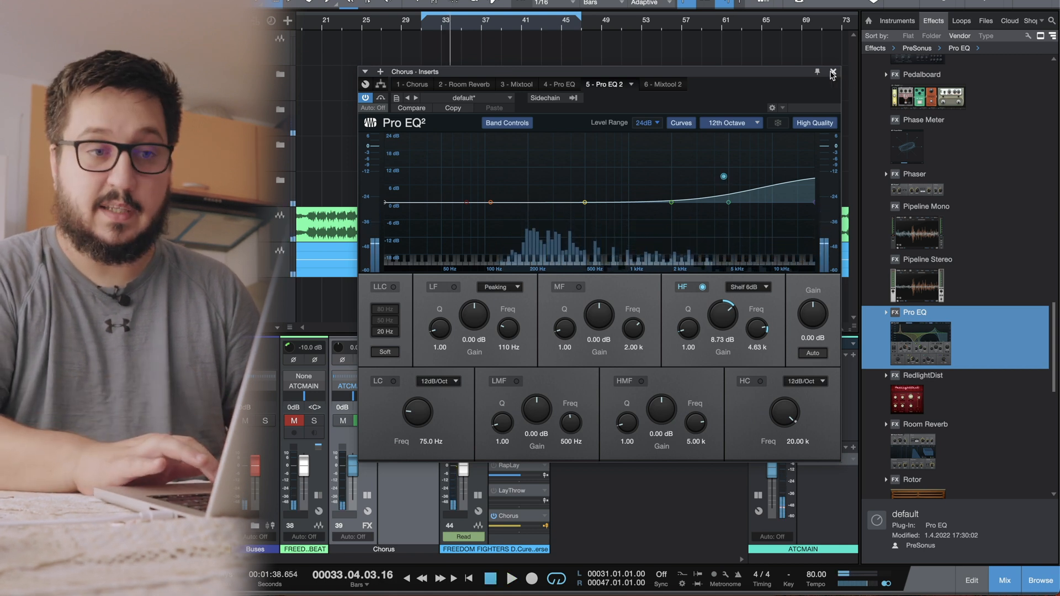
click(833, 72)
Open the Splitter's routing view and examine the EQs on its two branches.
double_click(412, 395)
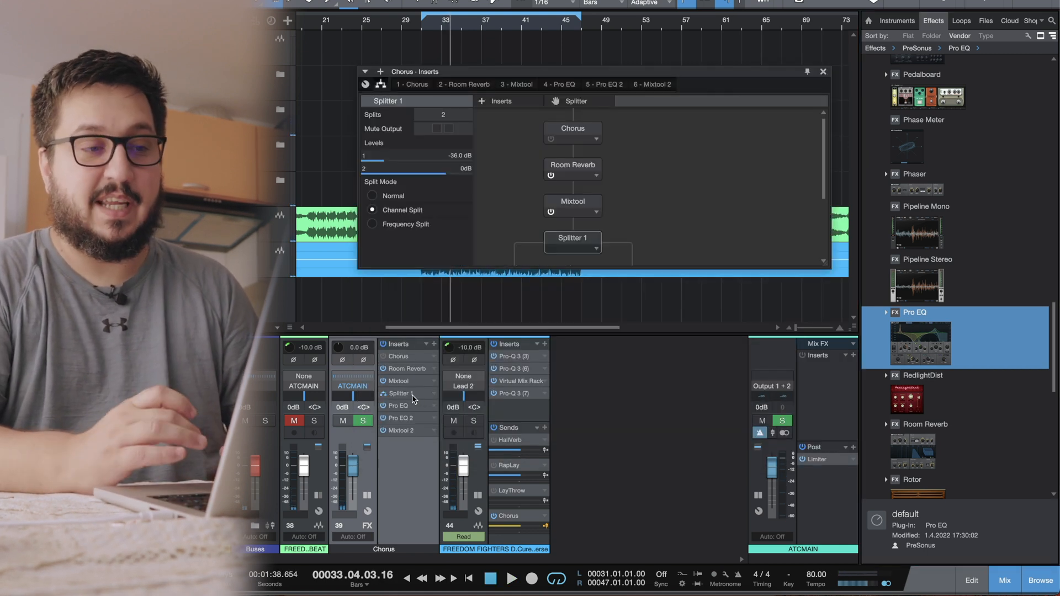
scroll(725, 214, down, 4)
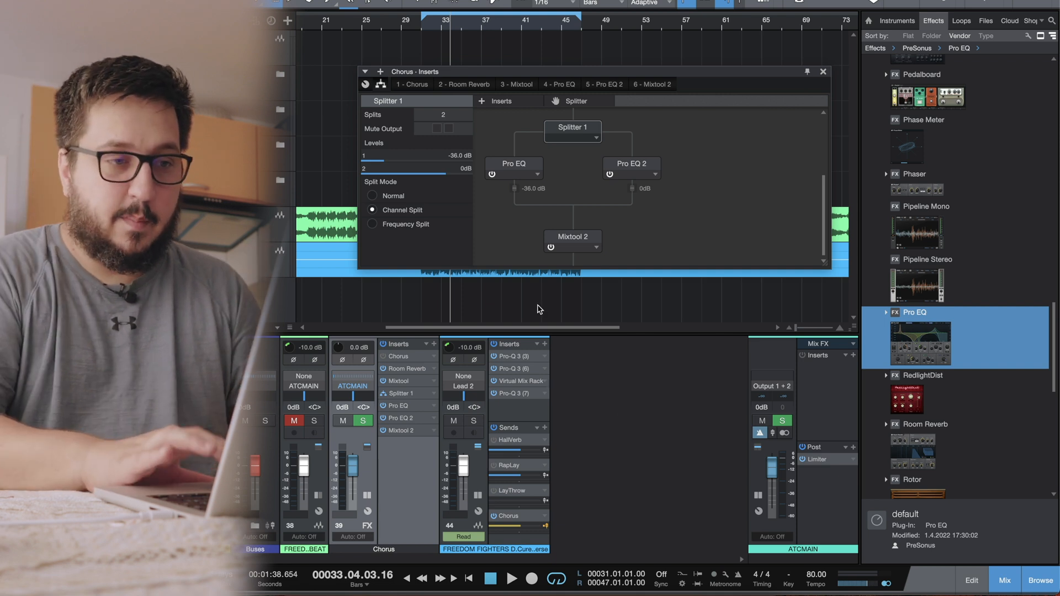
Add a Compressor after the Pro EQ on the Splitter's first branch.
scroll(981, 400, down, 12)
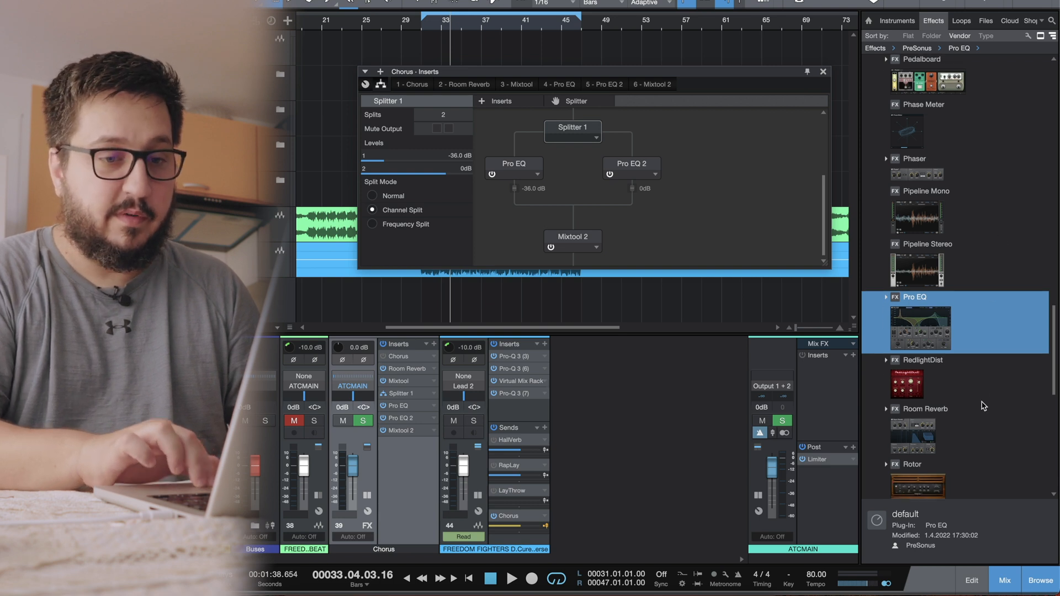
scroll(982, 404, up, 15)
scroll(983, 403, up, 8)
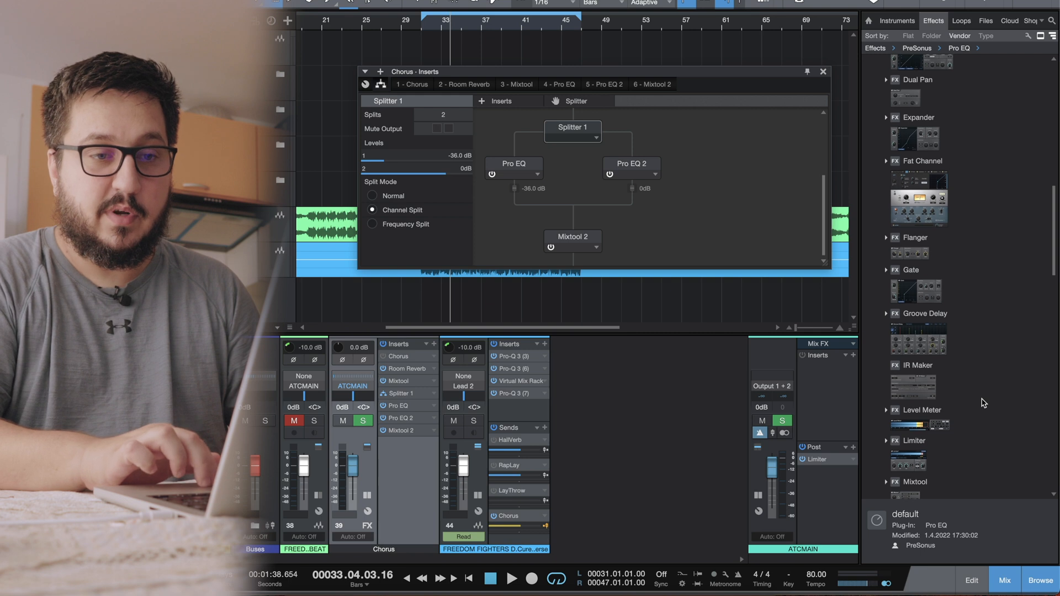
drag(922, 329, 517, 199)
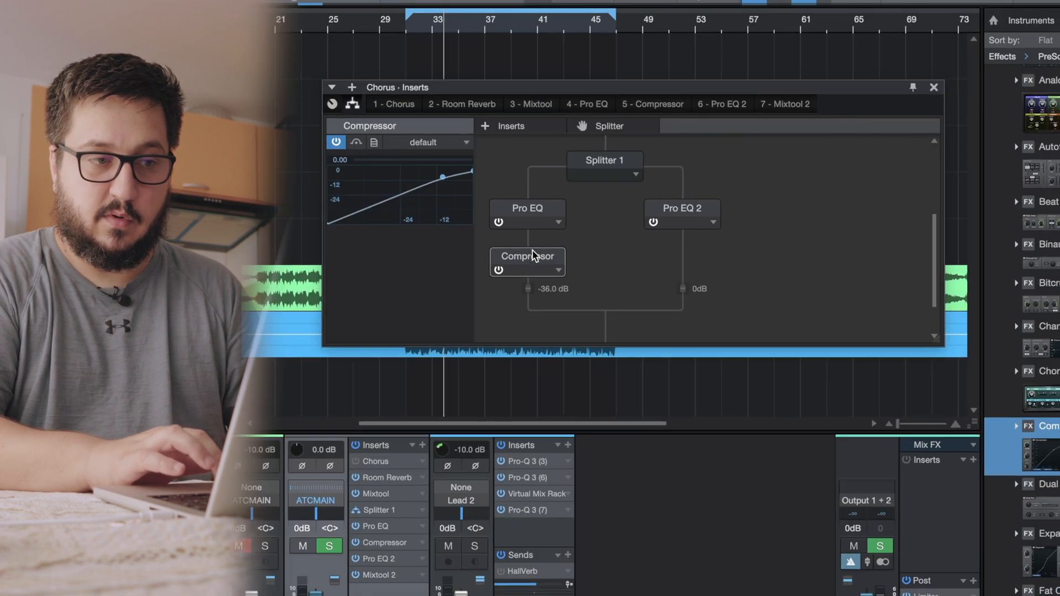
Bypass the first branch's Pro EQ and set that branch's Splitter level to 0 dB.
click(492, 174)
click(566, 129)
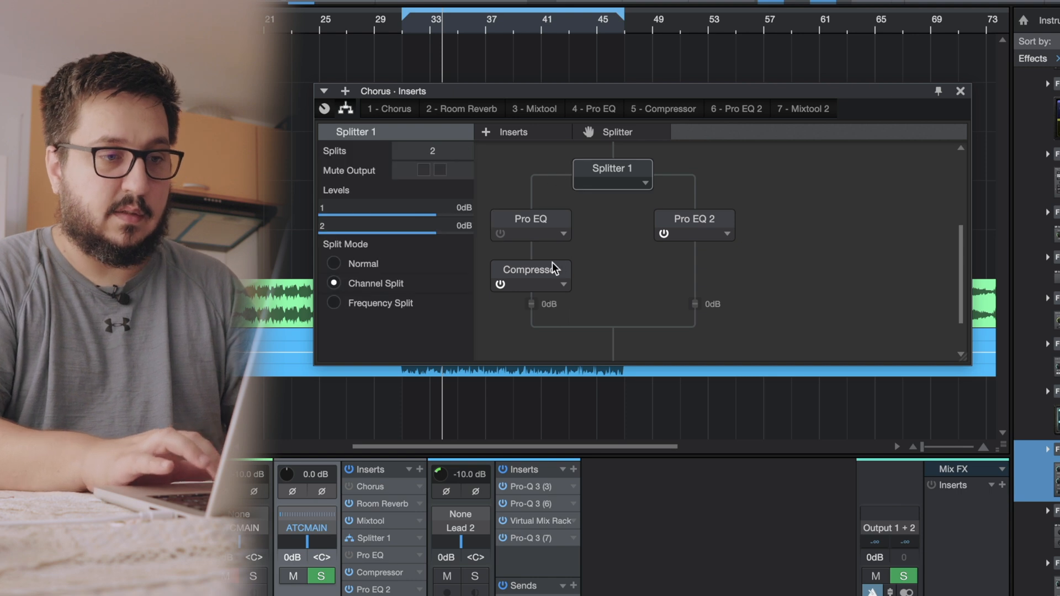
Open the first branch's Compressor and assign a FREEDOM FIGHTERS track as its external sidechain source.
double_click(552, 268)
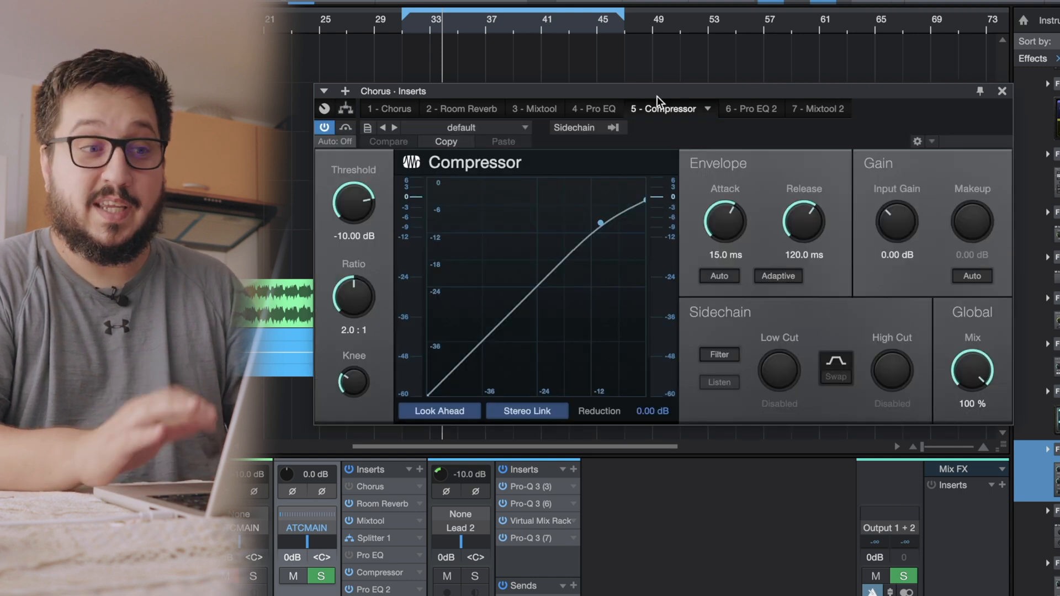
click(614, 127)
scroll(643, 400, down, 10)
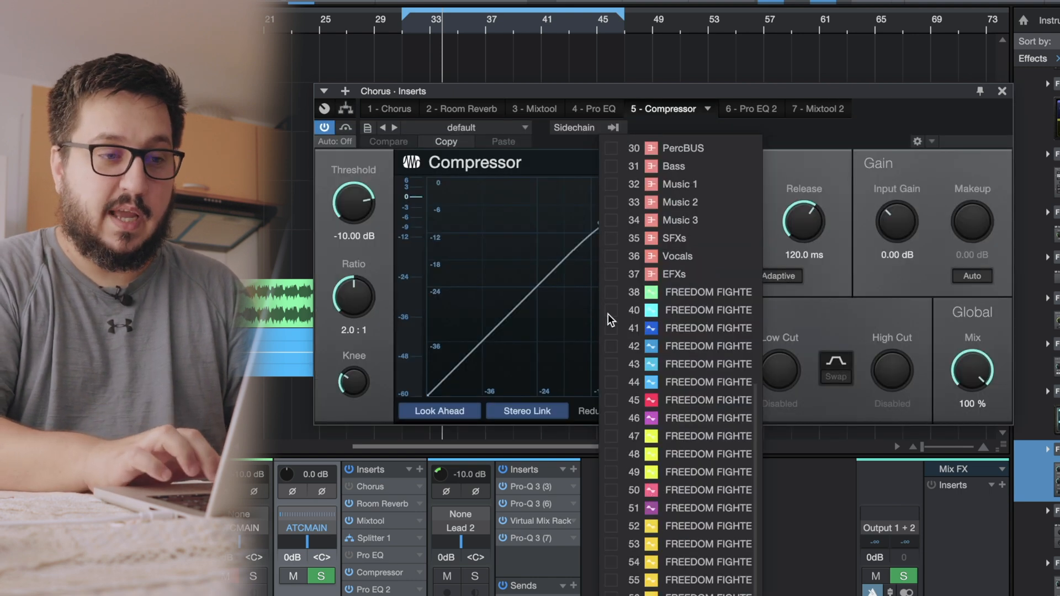
drag(608, 314, 611, 369)
click(469, 169)
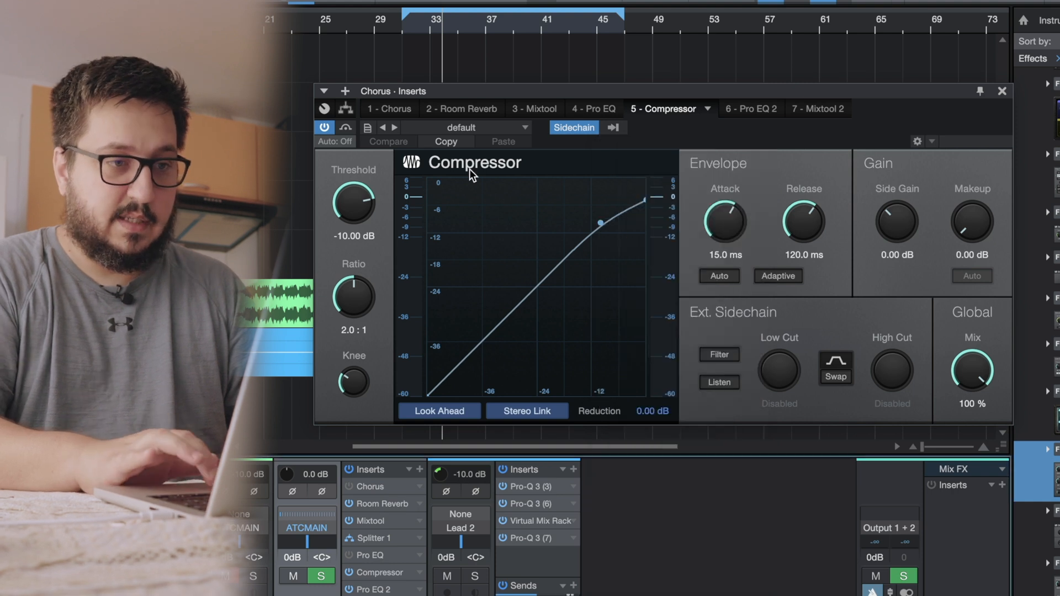
Set the Compressor's threshold to -43.12 dB, release to 528.3 ms and ratio to about 5:1 during playback.
drag(353, 203, 356, 264)
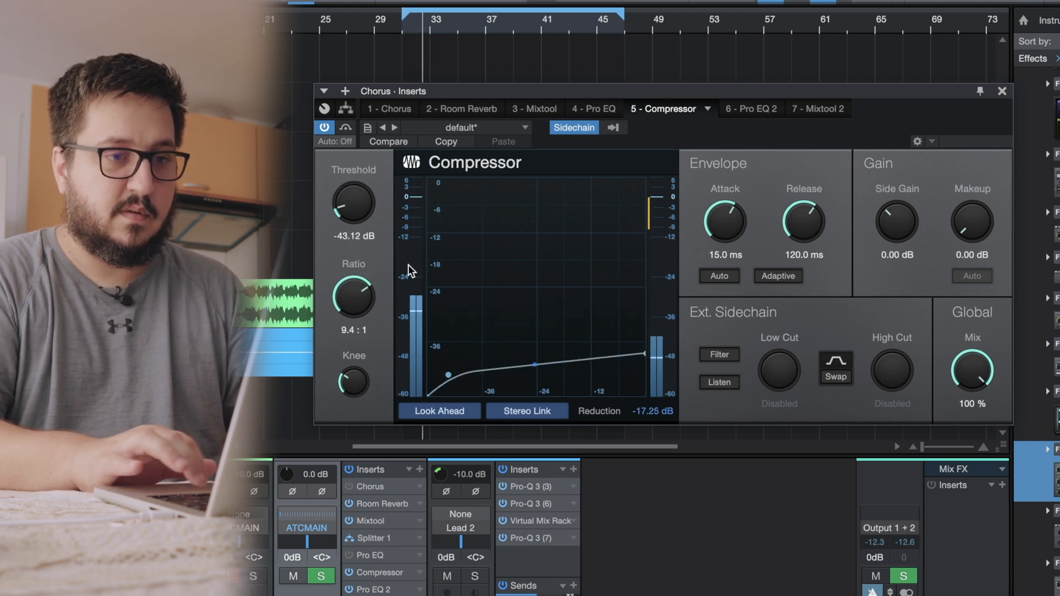
mouse_move(801, 221)
mouse_down()
mouse_move(811, 192)
mouse_move(806, 223)
mouse_up()
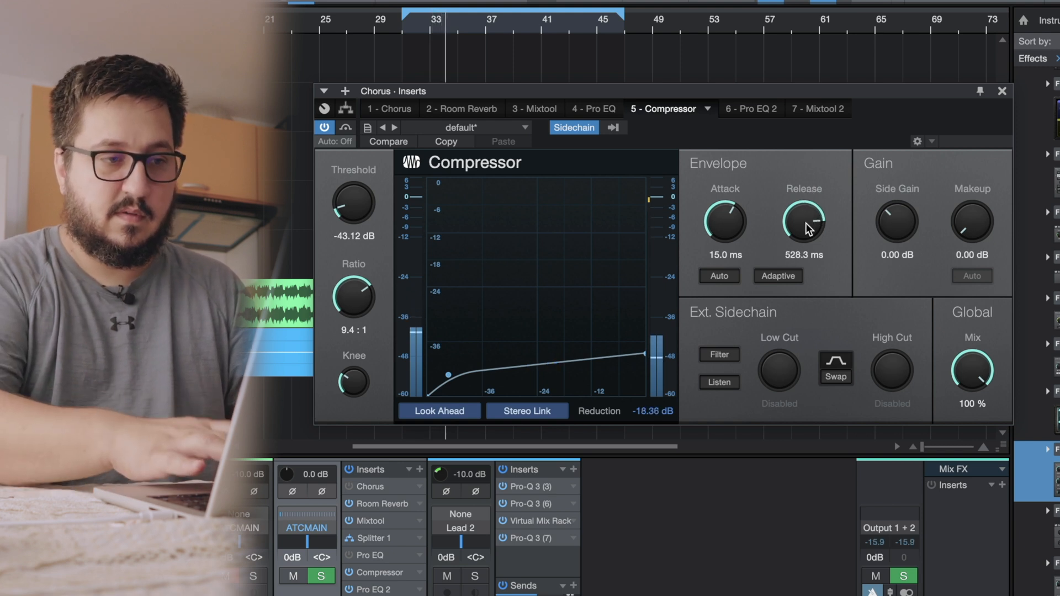
drag(350, 326, 346, 327)
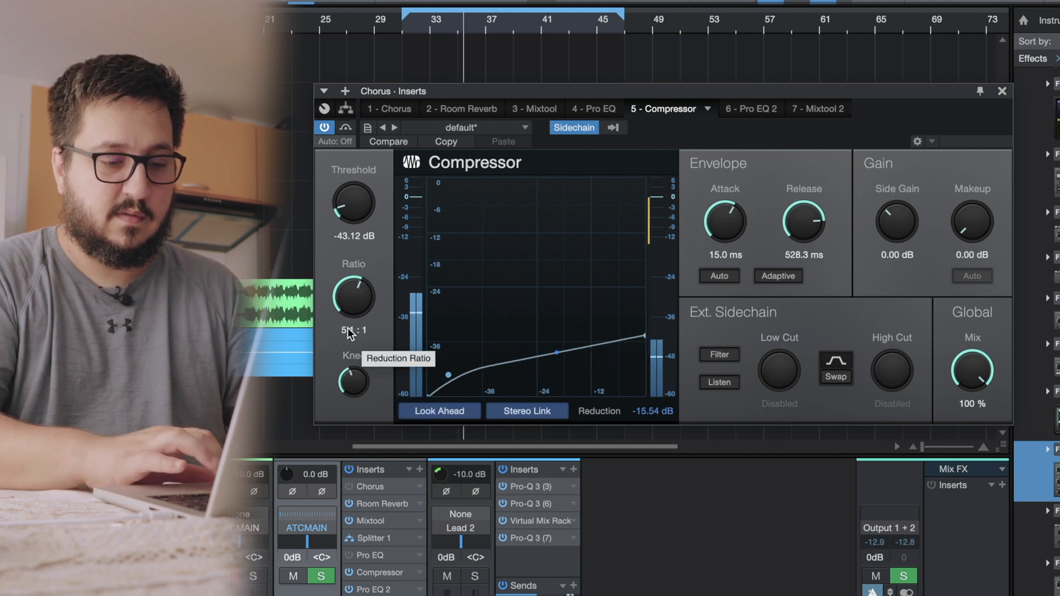